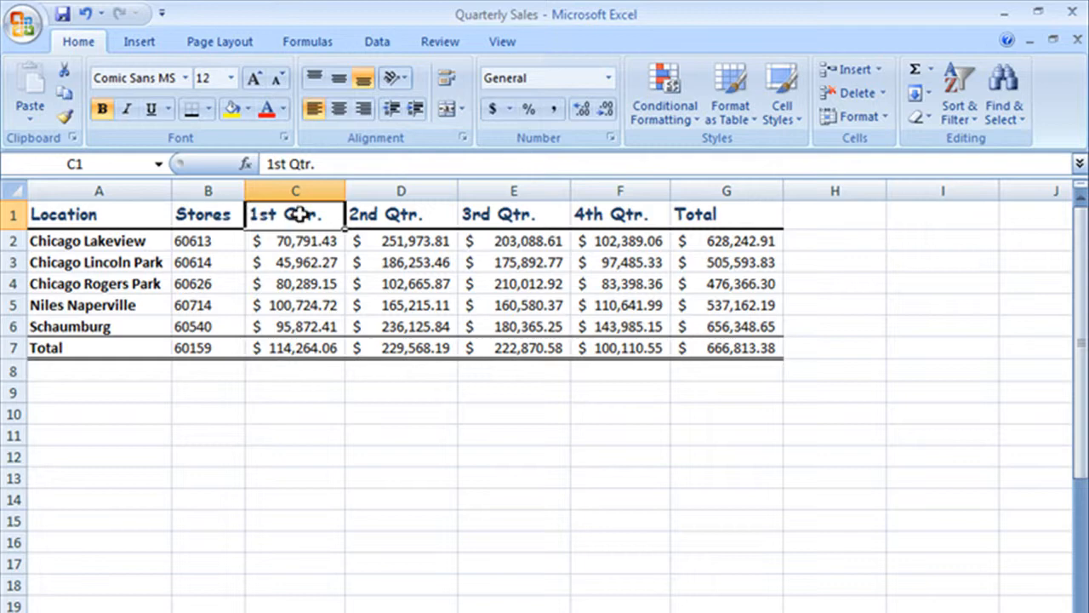
Insert a 3-D Clustered Column chart from the quarterly sales data in C1:F6.
{"action": "left_click_drag", "start_coordinate": [301, 215], "coordinate": [574, 320]}
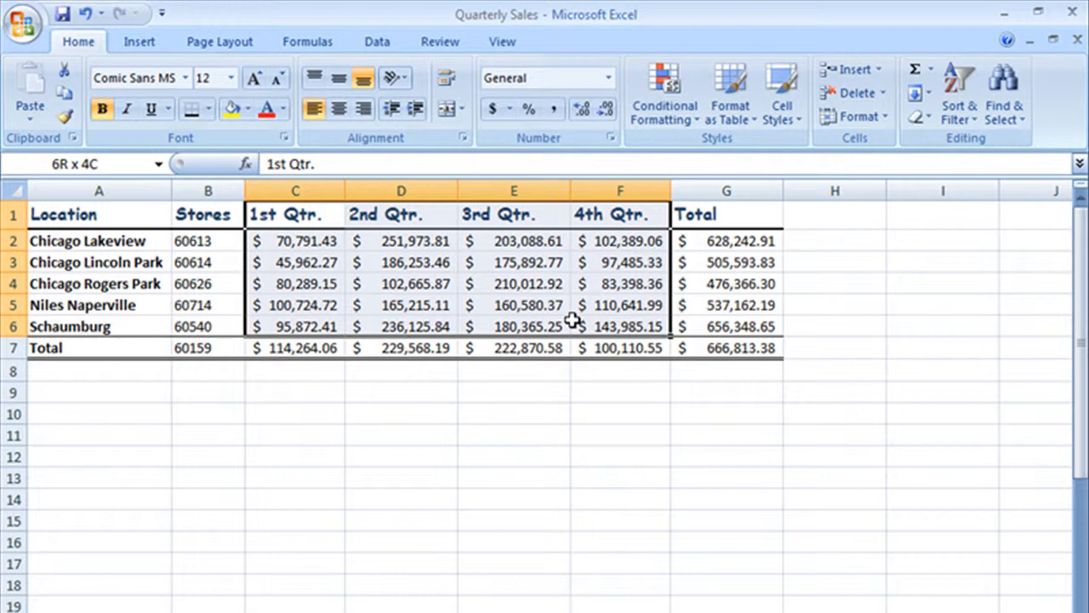
{"action": "left_click_drag", "start_coordinate": [572, 320], "coordinate": [574, 318]}
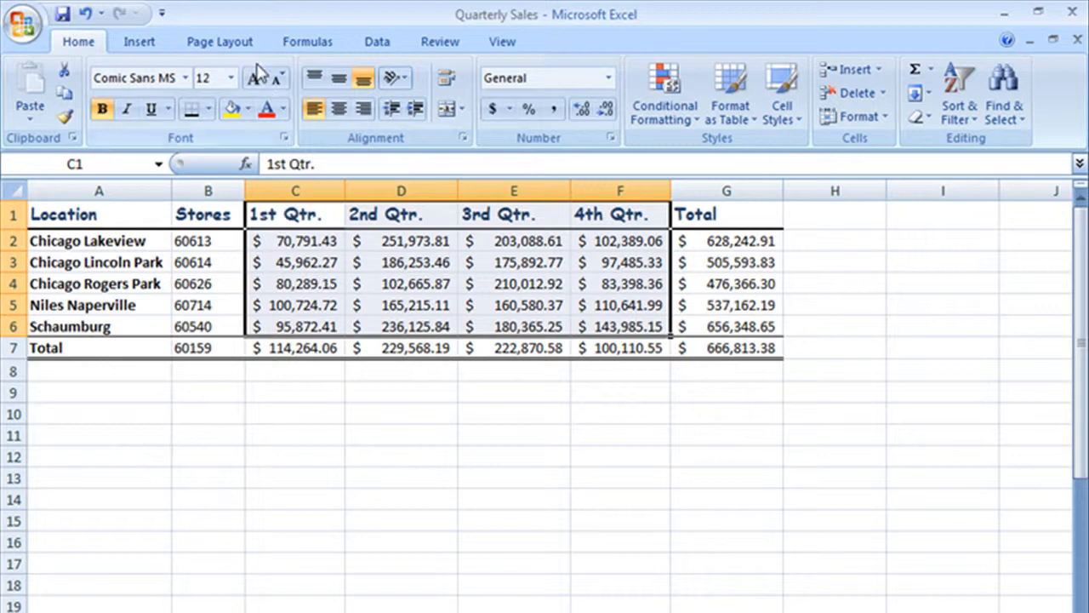
{"action": "left_click", "coordinate": [154, 49]}
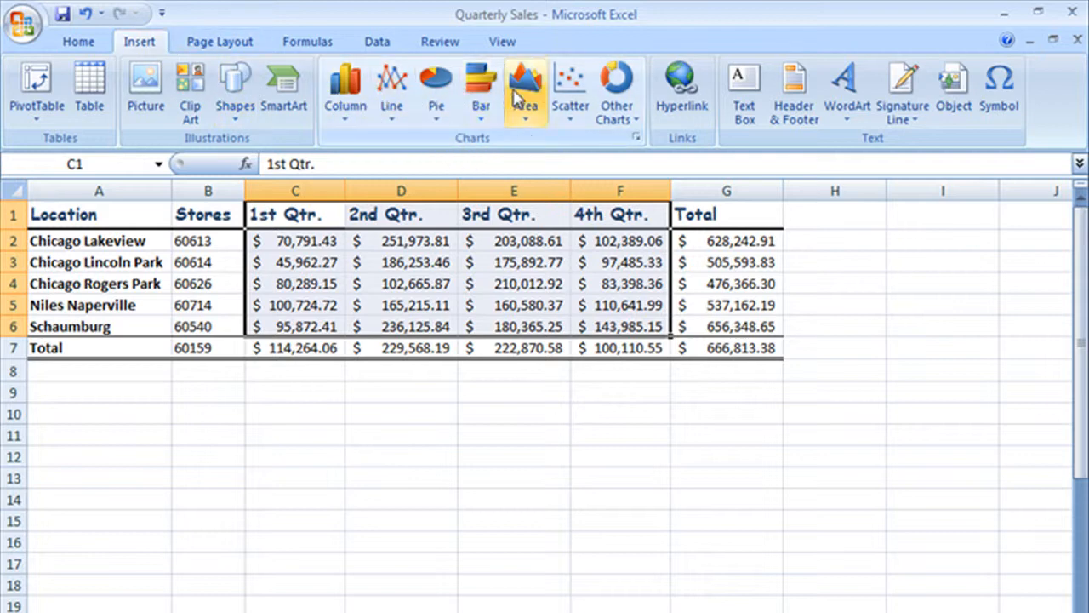
{"action": "left_click", "coordinate": [345, 100]}
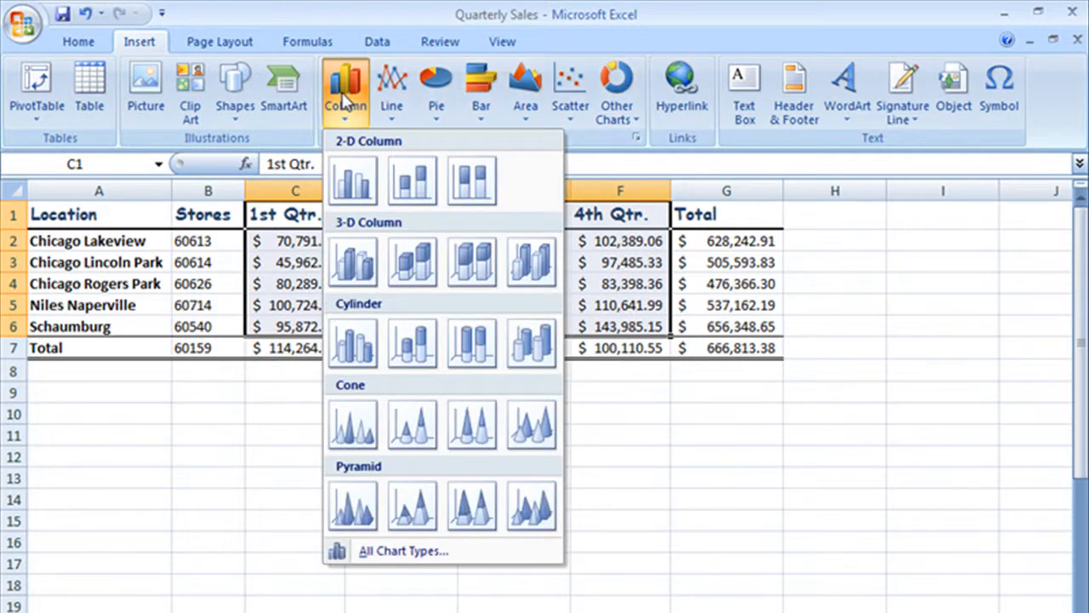
{"action": "left_click", "coordinate": [347, 267]}
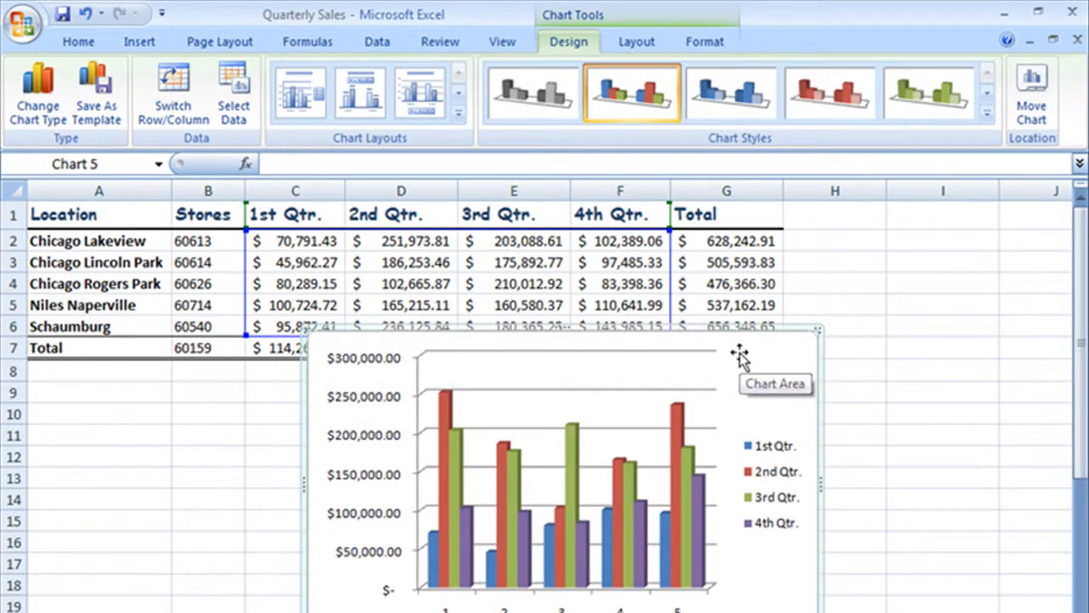
Move the chart below the sales table so it starts at about row 9, and leave it selected.
{"action": "left_click_drag", "start_coordinate": [739, 351], "coordinate": [528, 420]}
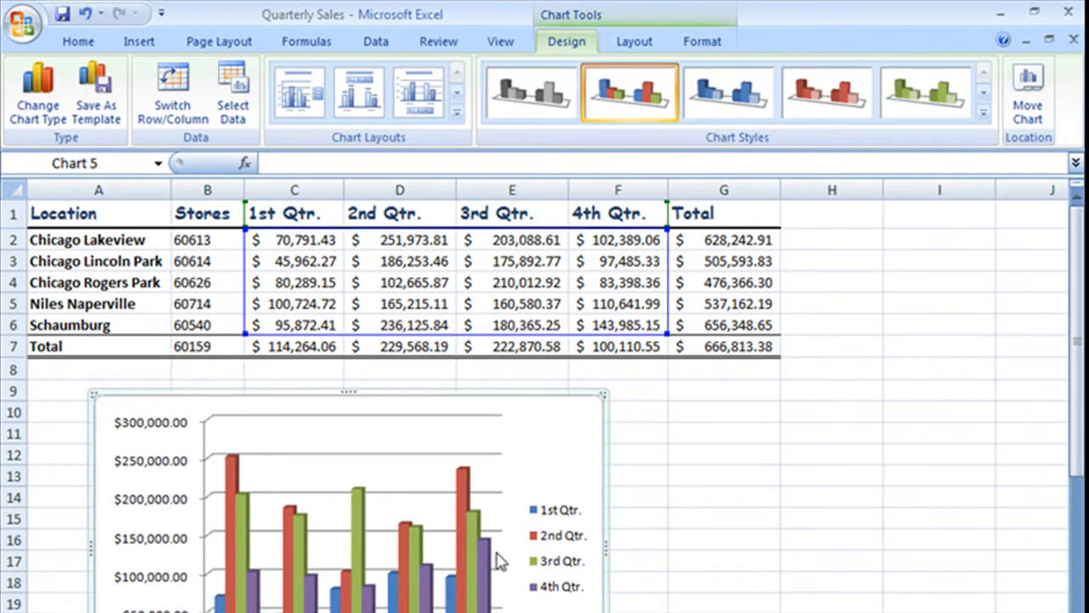
{"action": "left_click", "coordinate": [784, 474]}
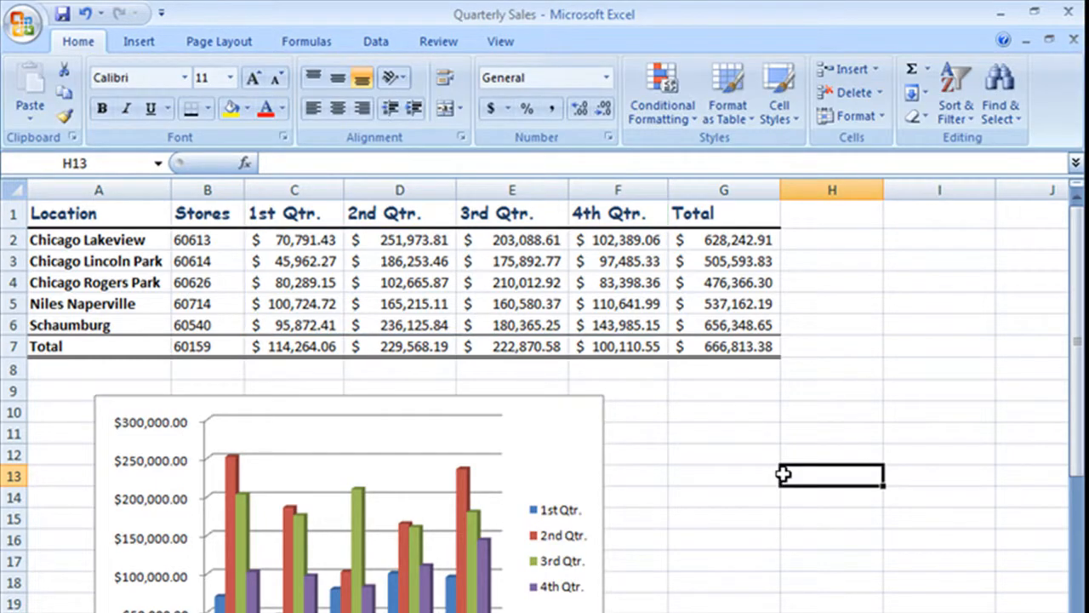
{"action": "left_click", "coordinate": [566, 423]}
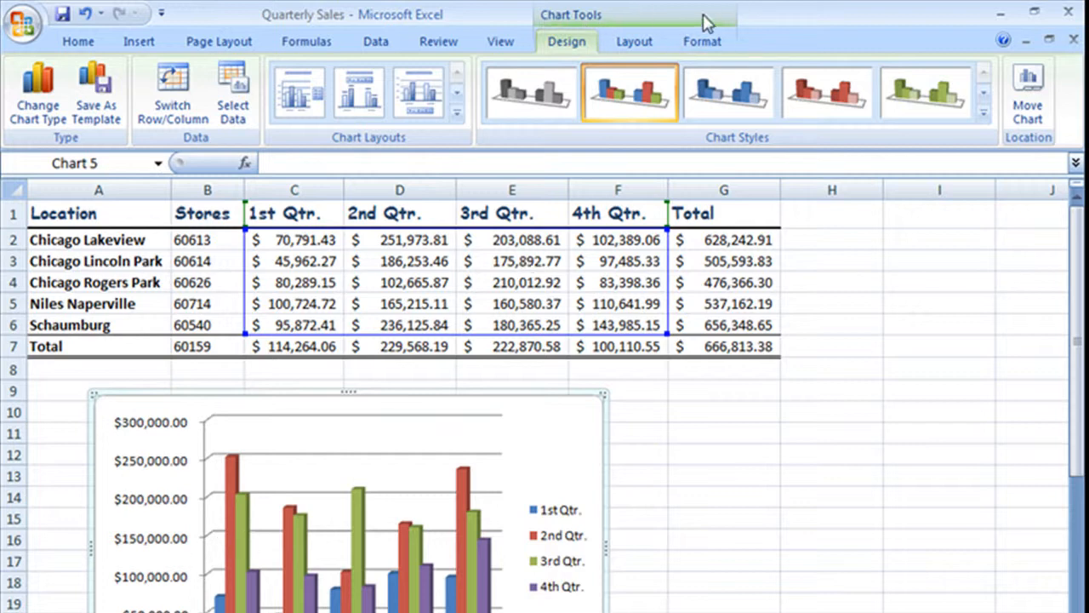
Move the chart to a new sheet named Chart1, checking Sheet1 before returning to the chart sheet.
{"action": "left_click", "coordinate": [1029, 106]}
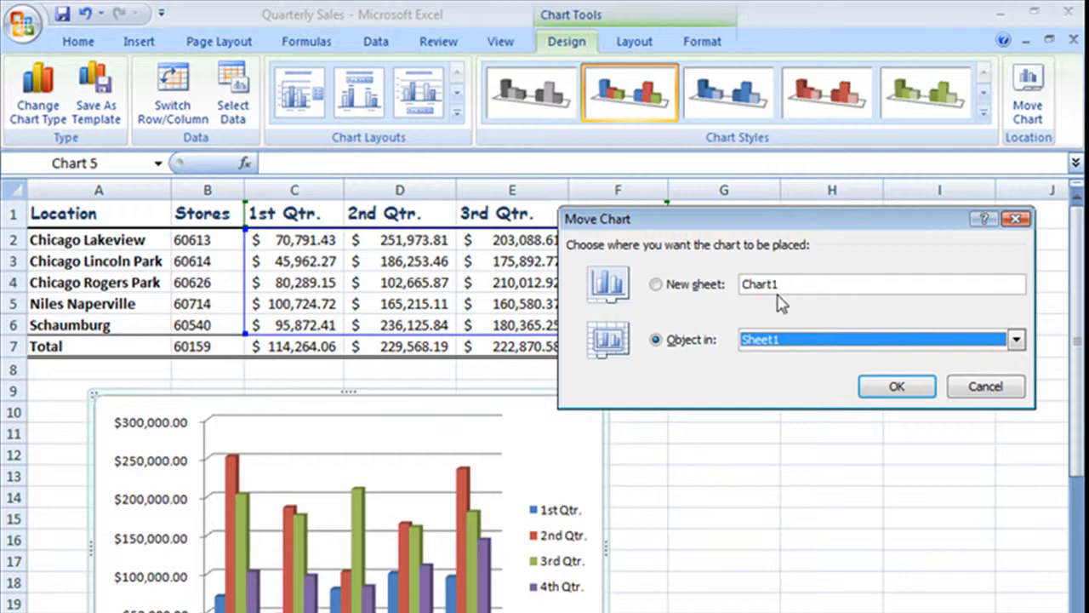
{"action": "left_click", "coordinate": [656, 286]}
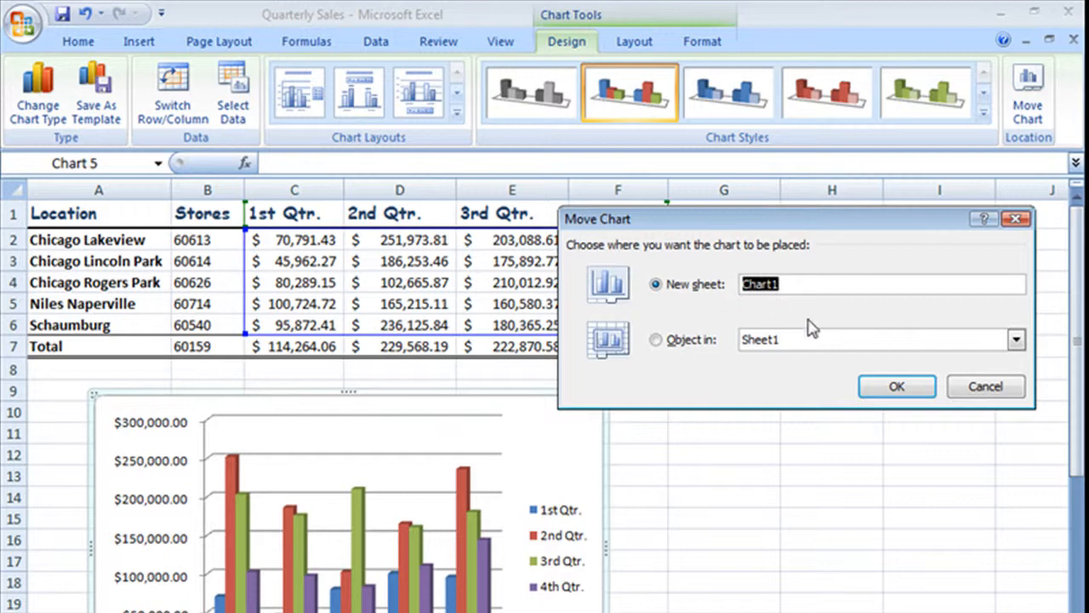
{"action": "left_click", "coordinate": [894, 390]}
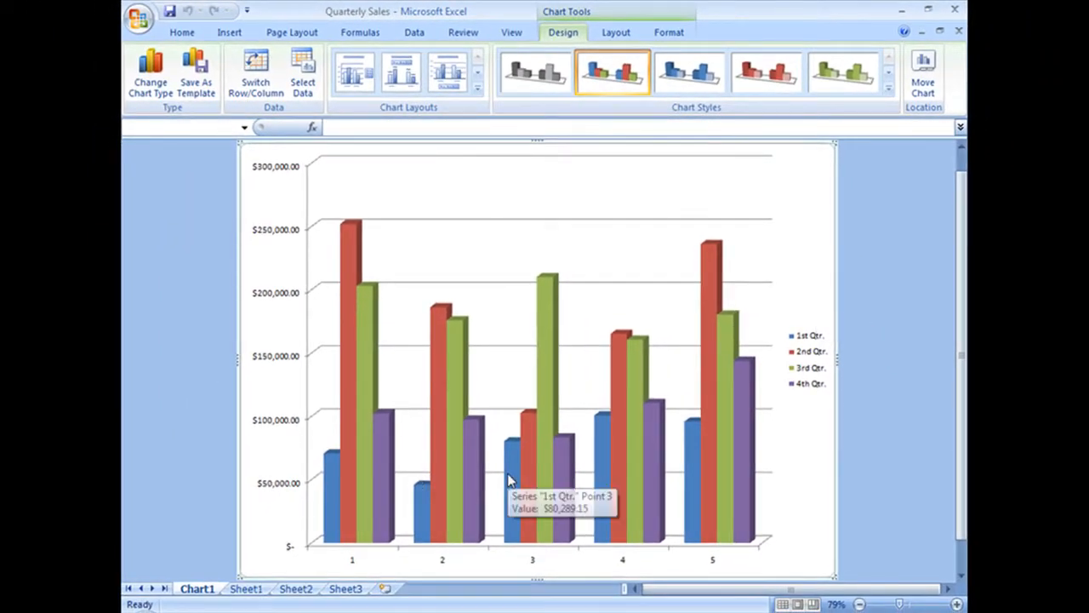
{"action": "left_click", "coordinate": [233, 592]}
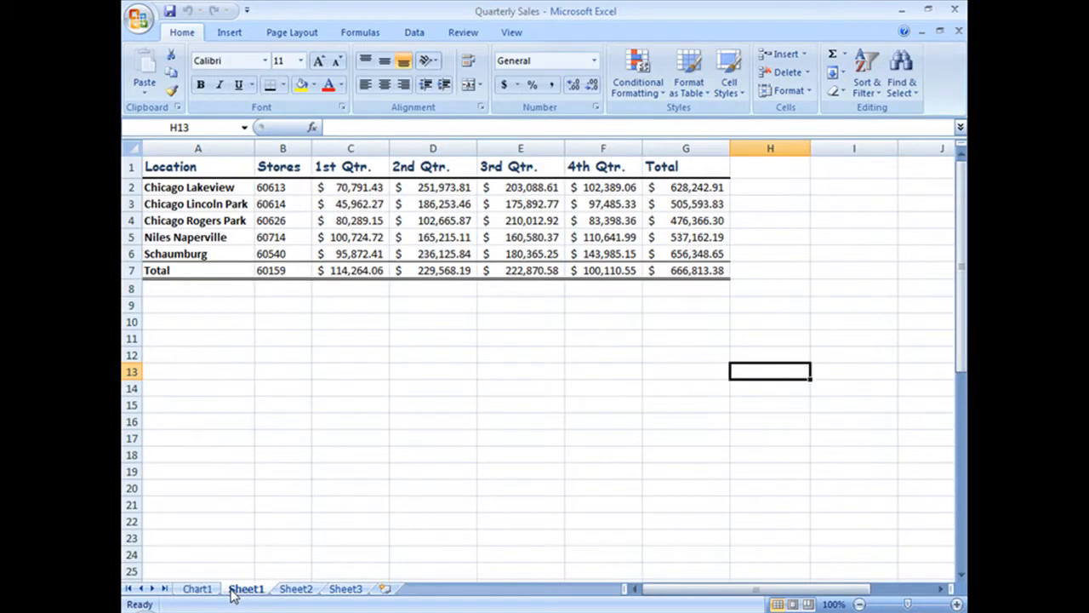
{"action": "left_click", "coordinate": [210, 591]}
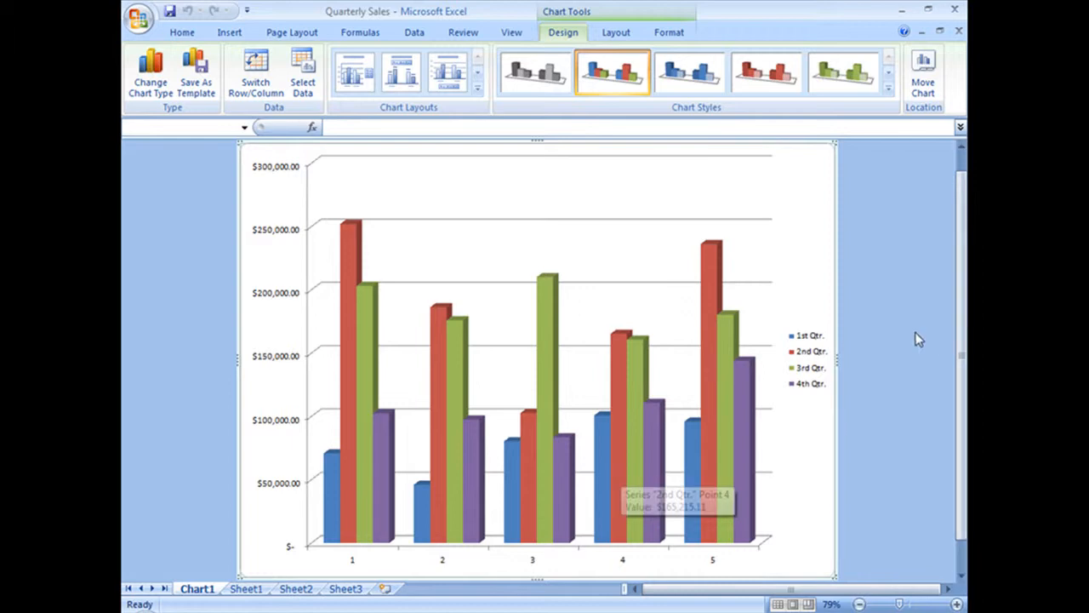
Change the chart type to the 2-D Clustered Column.
{"action": "left_click", "coordinate": [152, 78]}
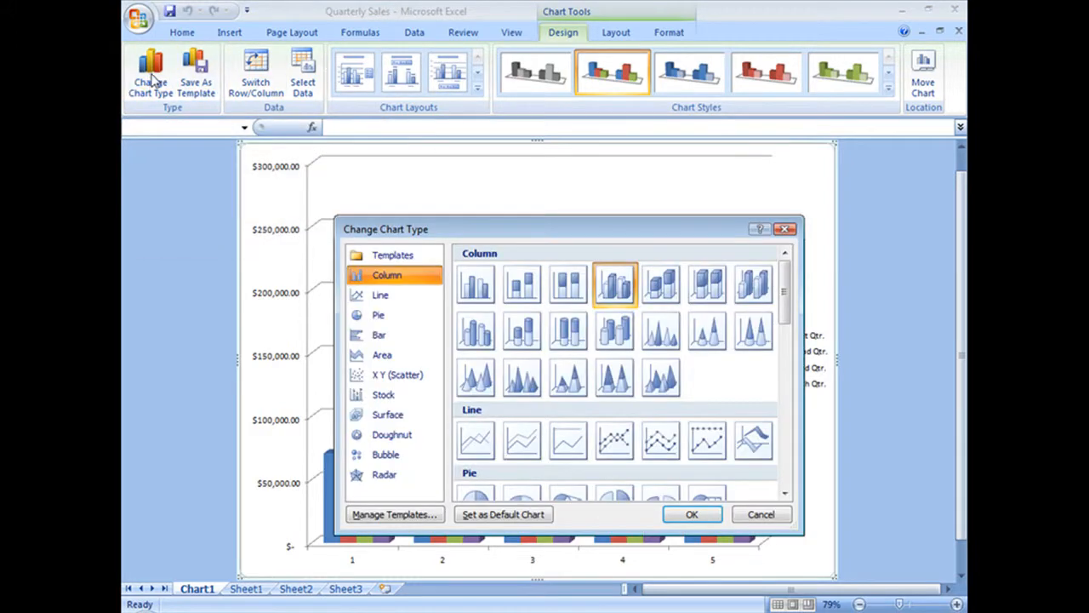
{"action": "left_click_drag", "start_coordinate": [635, 227], "coordinate": [648, 127]}
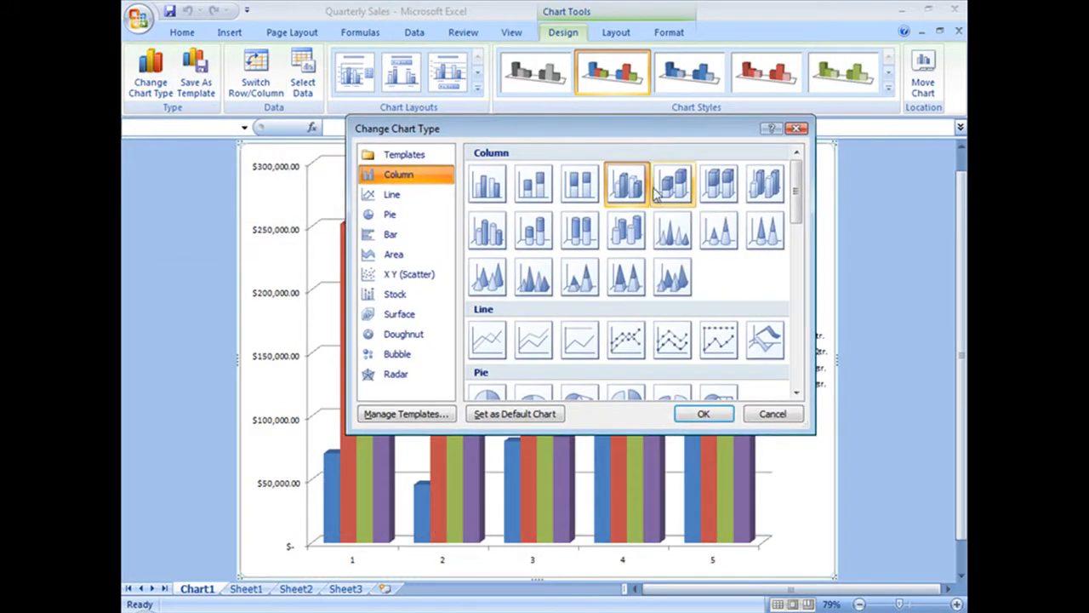
{"action": "left_click", "coordinate": [491, 185]}
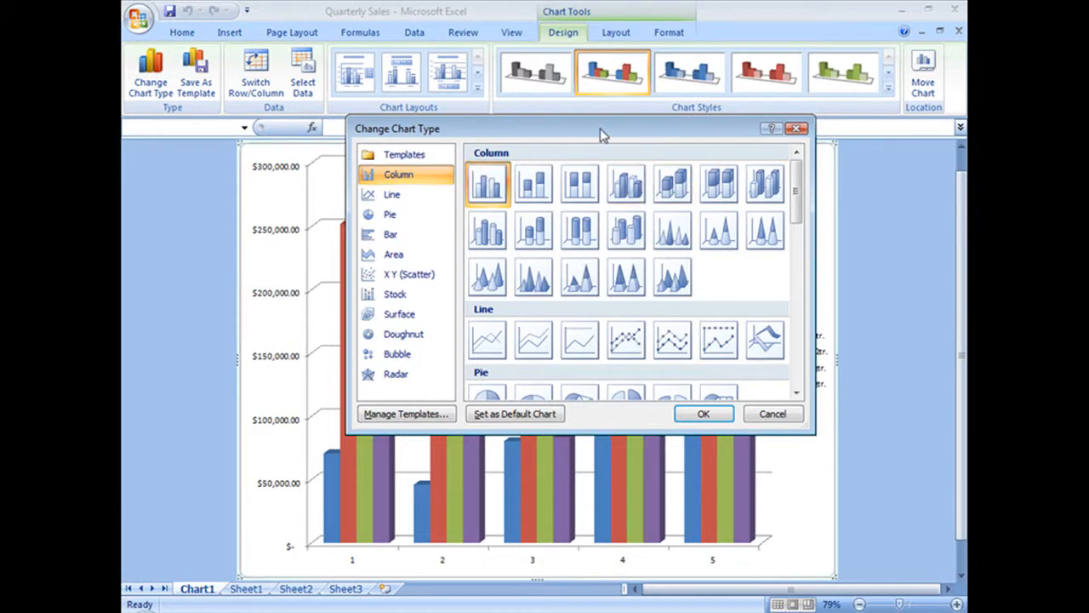
{"action": "left_click", "coordinate": [711, 414]}
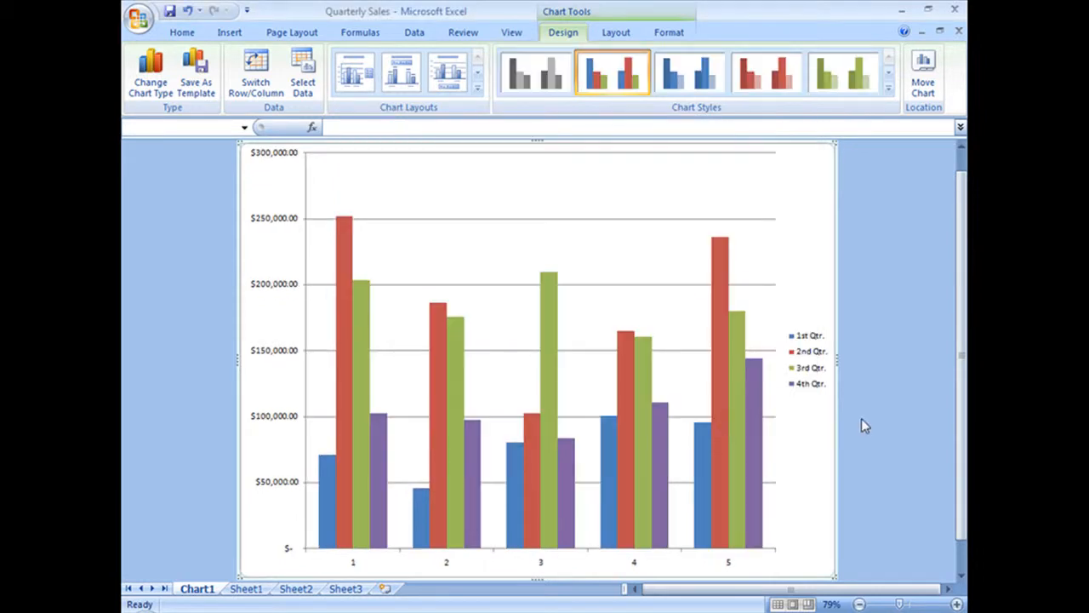
Change the chart type to Clustered Cylinder in the Column category.
{"action": "left_click", "coordinate": [150, 72]}
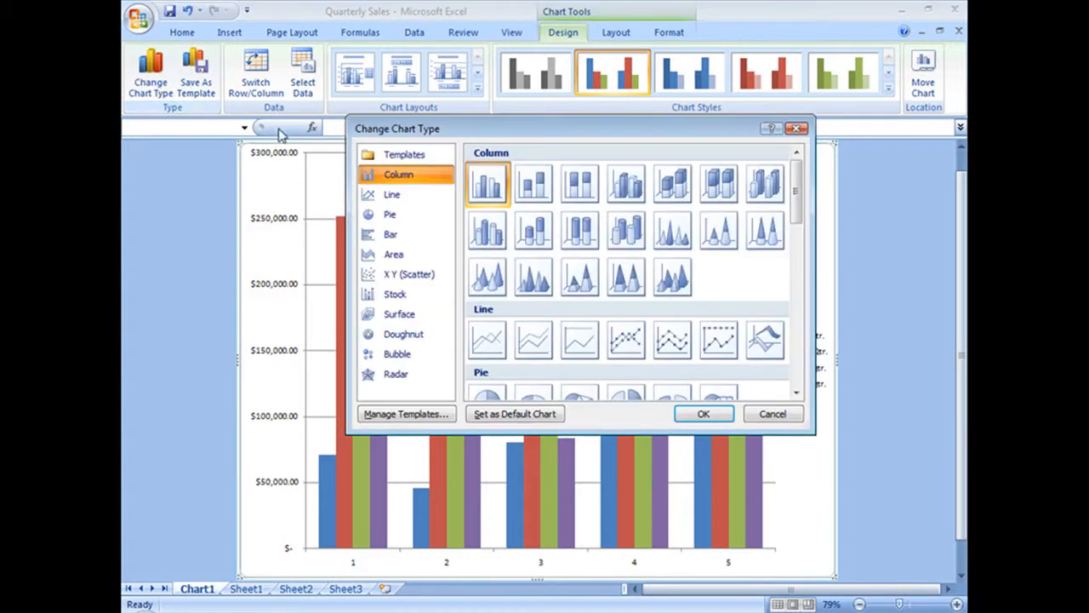
{"action": "left_click", "coordinate": [626, 184]}
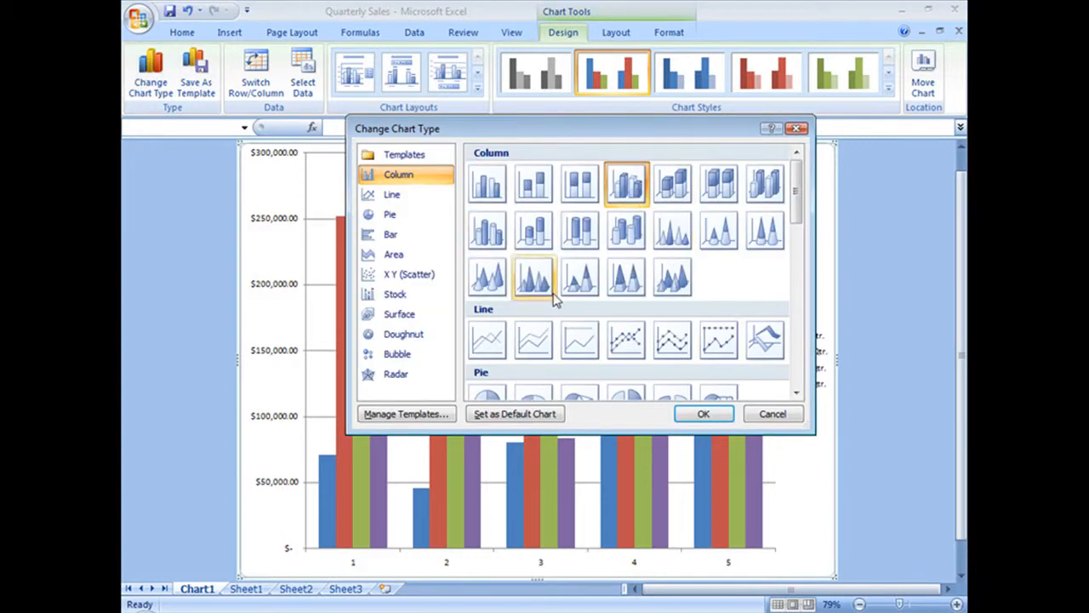
{"action": "left_click", "coordinate": [490, 233]}
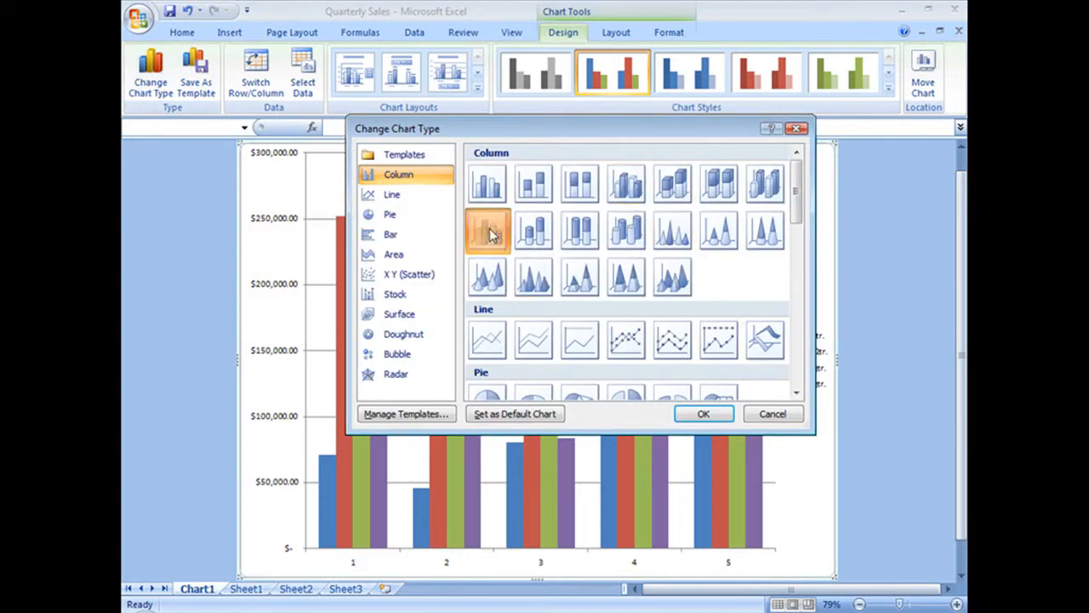
{"action": "left_click", "coordinate": [704, 414]}
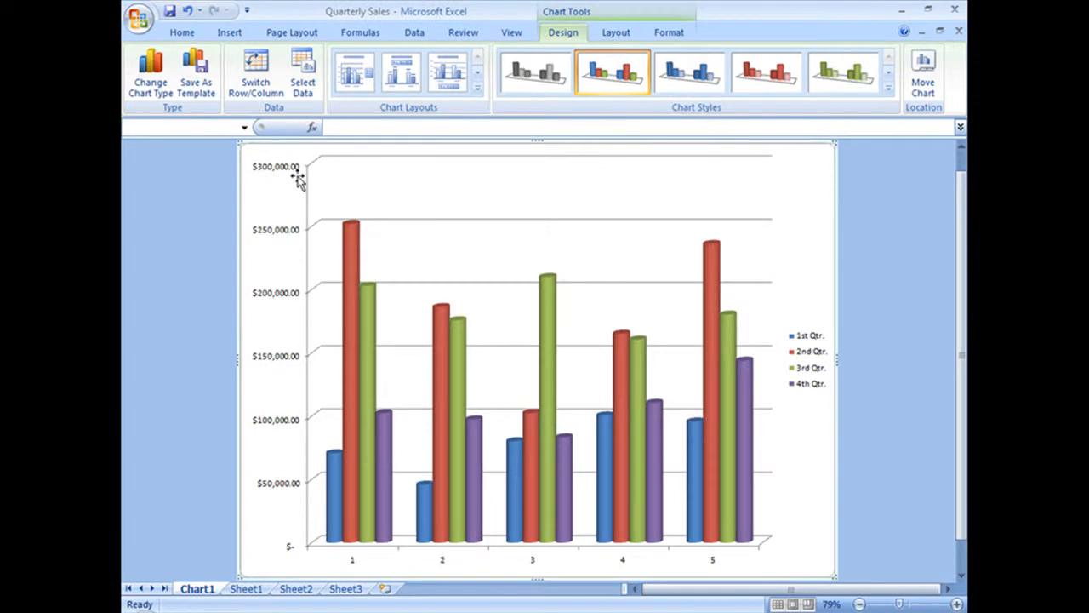
Change the chart type to the 3-D Cone, with the quarters arranged along a depth axis.
{"action": "left_click", "coordinate": [155, 83]}
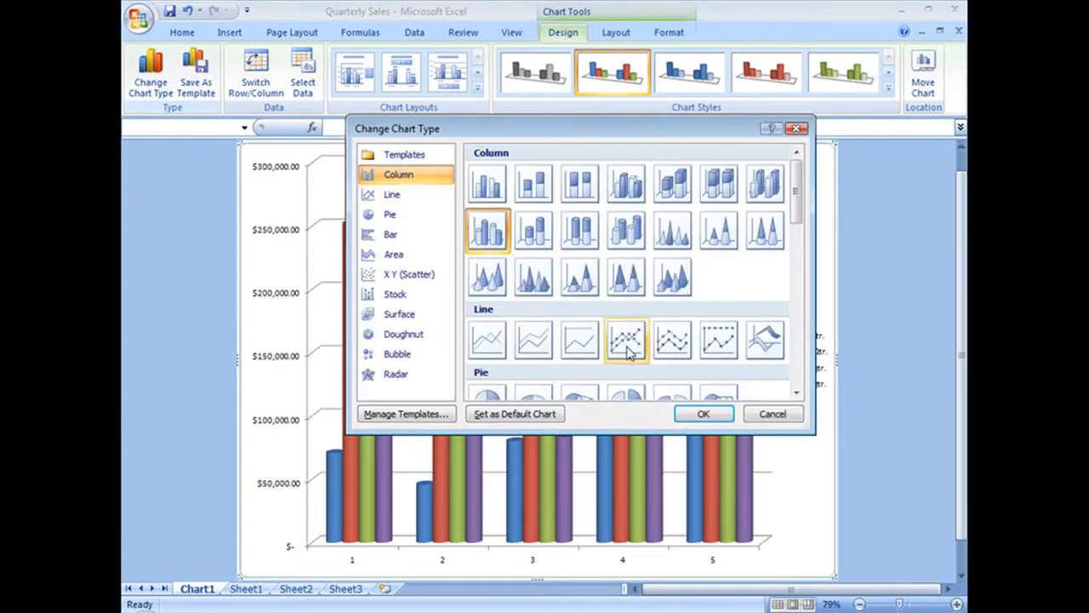
{"action": "left_click", "coordinate": [502, 289]}
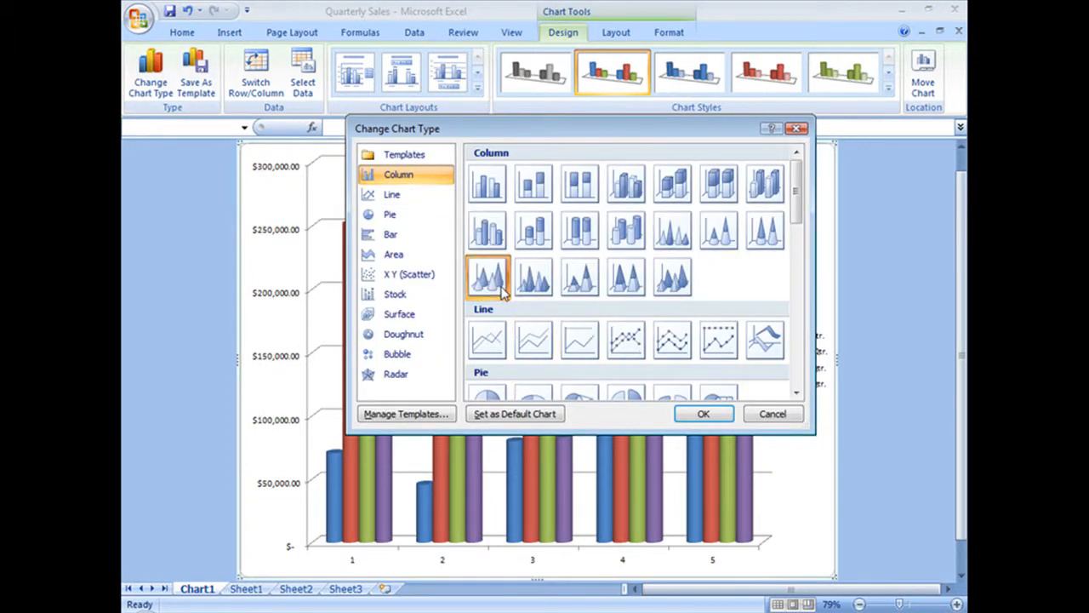
{"action": "left_click", "coordinate": [727, 417]}
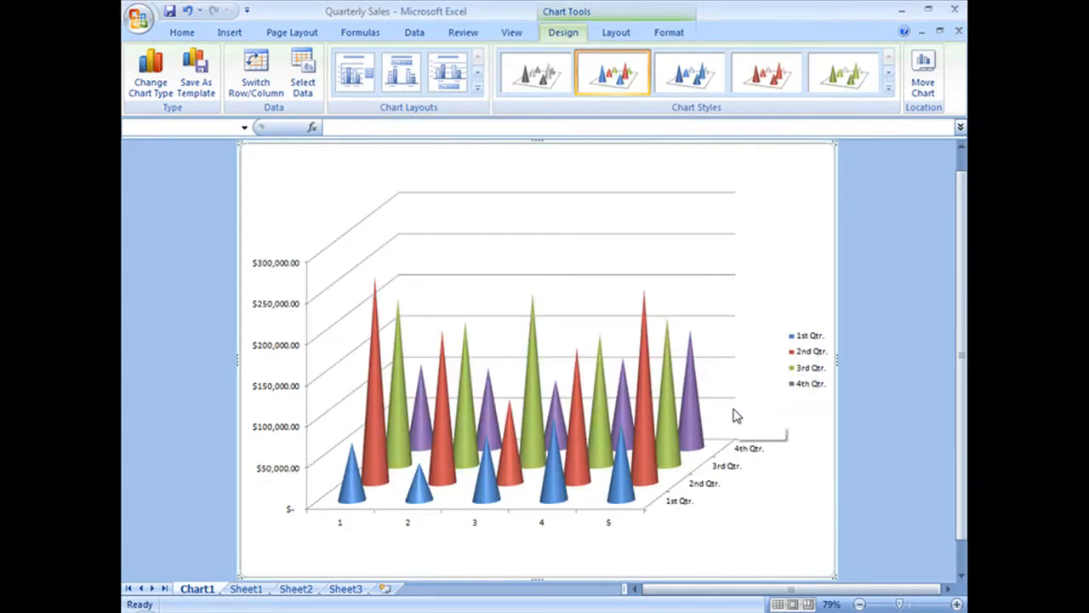
Change the chart type to the 3-D Column, with the quarters arranged along a depth axis.
{"action": "left_click", "coordinate": [151, 72]}
{"action": "left_click", "coordinate": [764, 183]}
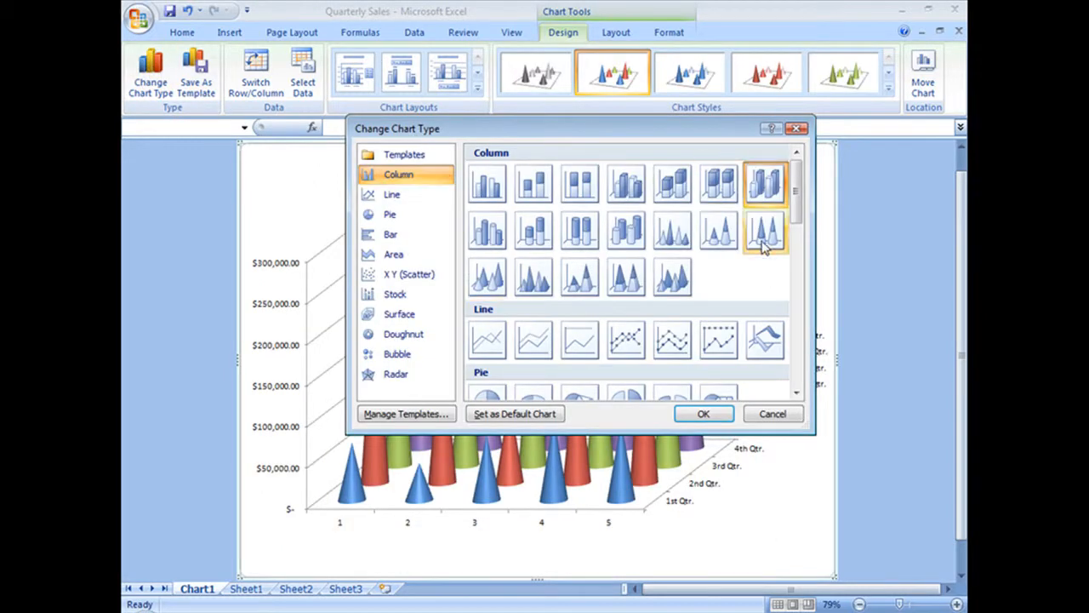
{"action": "left_click", "coordinate": [703, 415]}
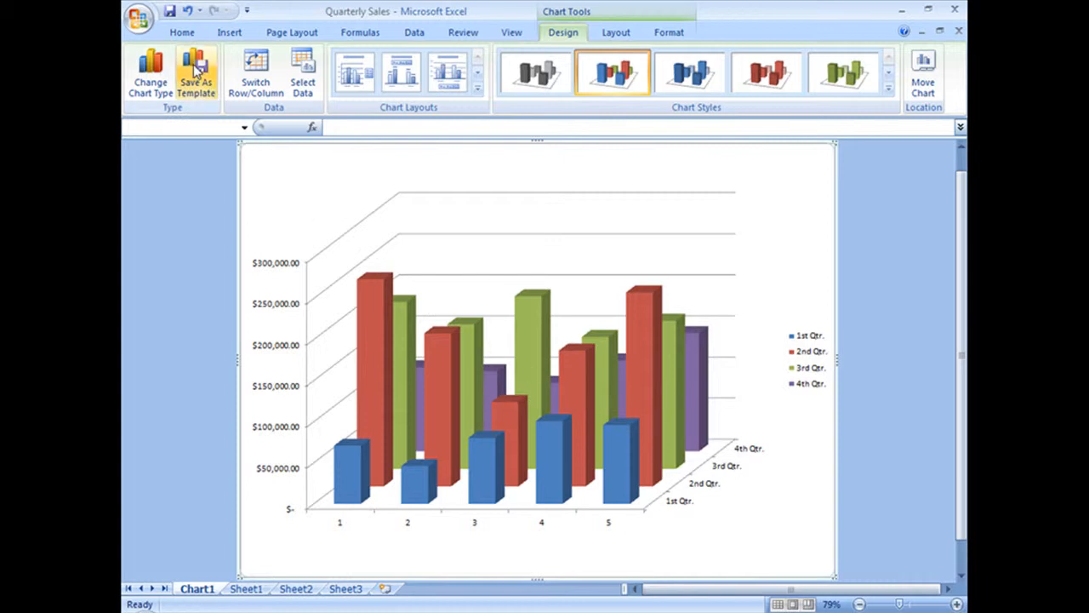
Change the chart type to the 2-D Clustered Bar.
{"action": "left_click", "coordinate": [150, 75]}
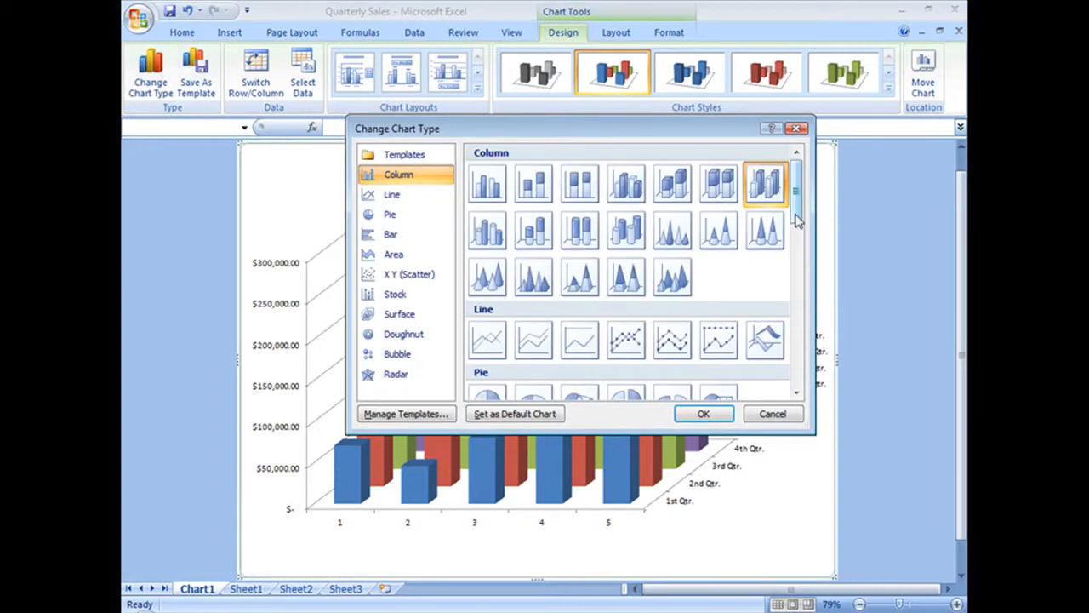
{"action": "left_click_drag", "start_coordinate": [797, 209], "coordinate": [801, 283]}
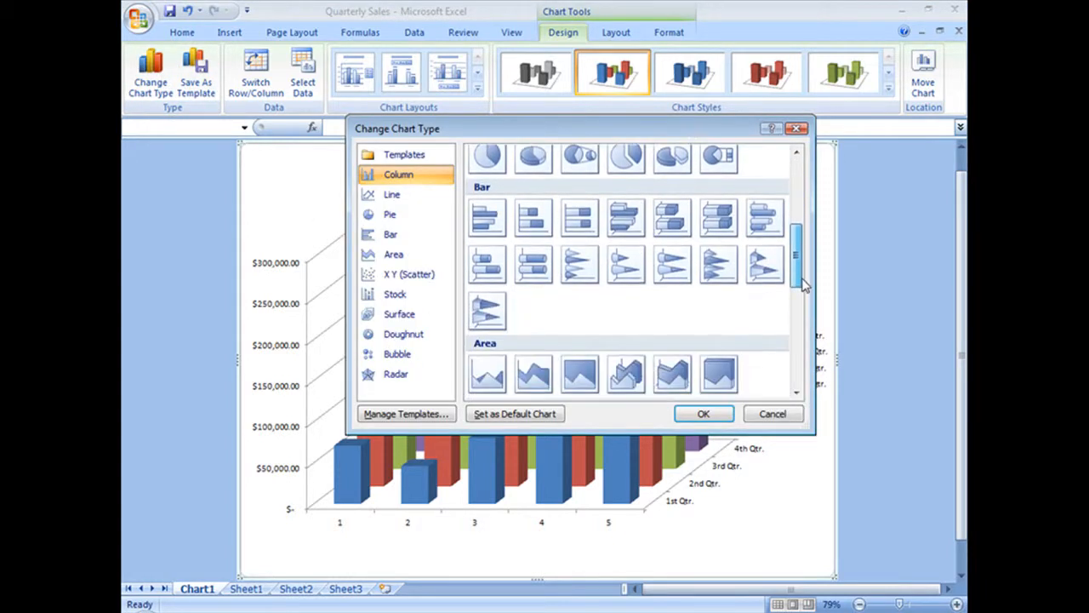
{"action": "left_click", "coordinate": [488, 219]}
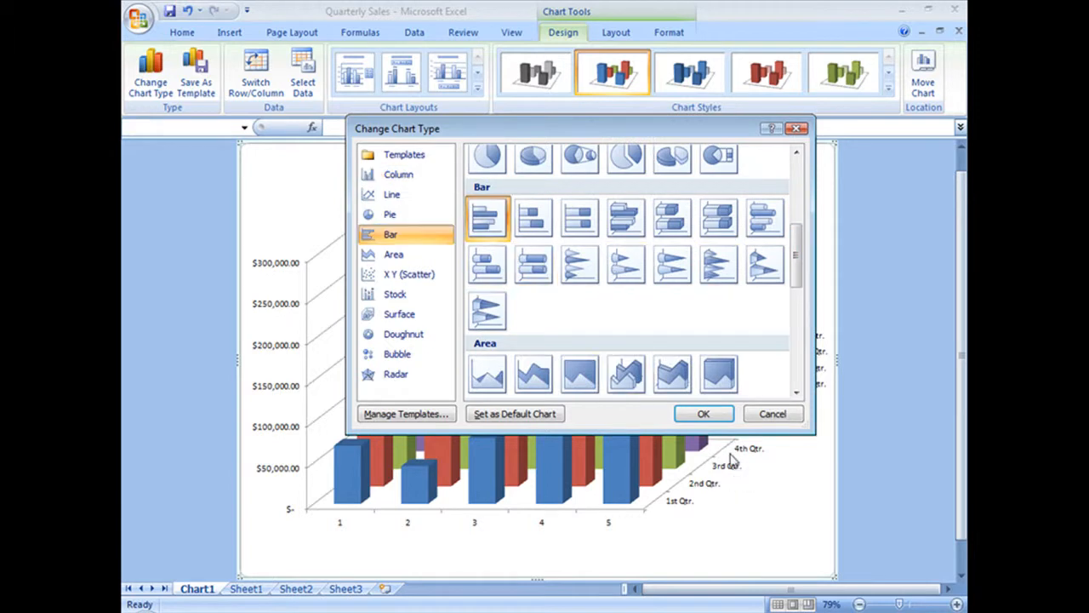
{"action": "left_click", "coordinate": [703, 413]}
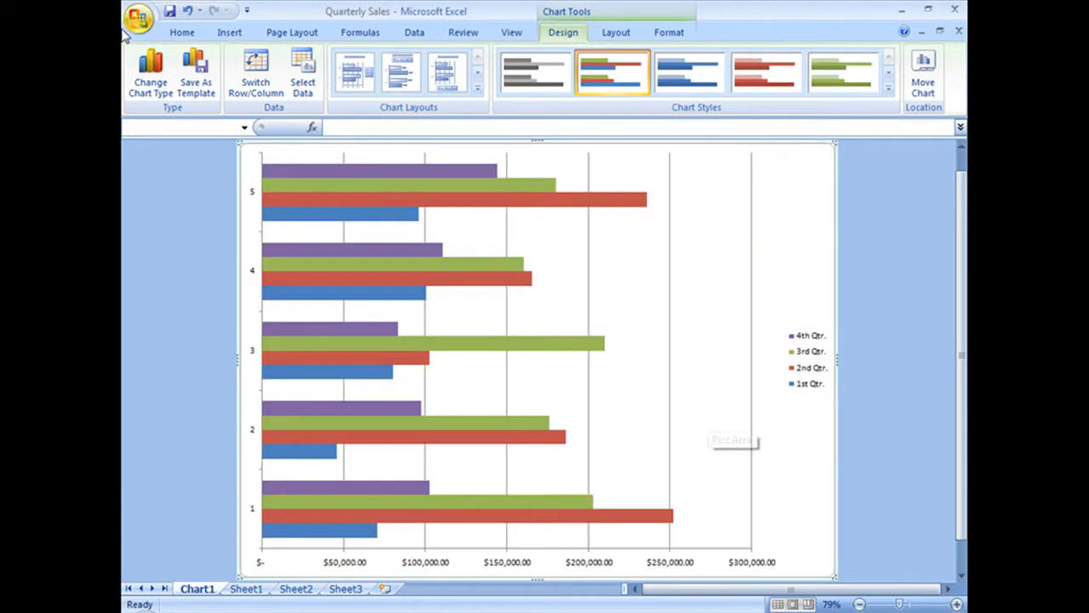
Change the chart type to the Clustered Bar in 3-D.
{"action": "left_click", "coordinate": [150, 75]}
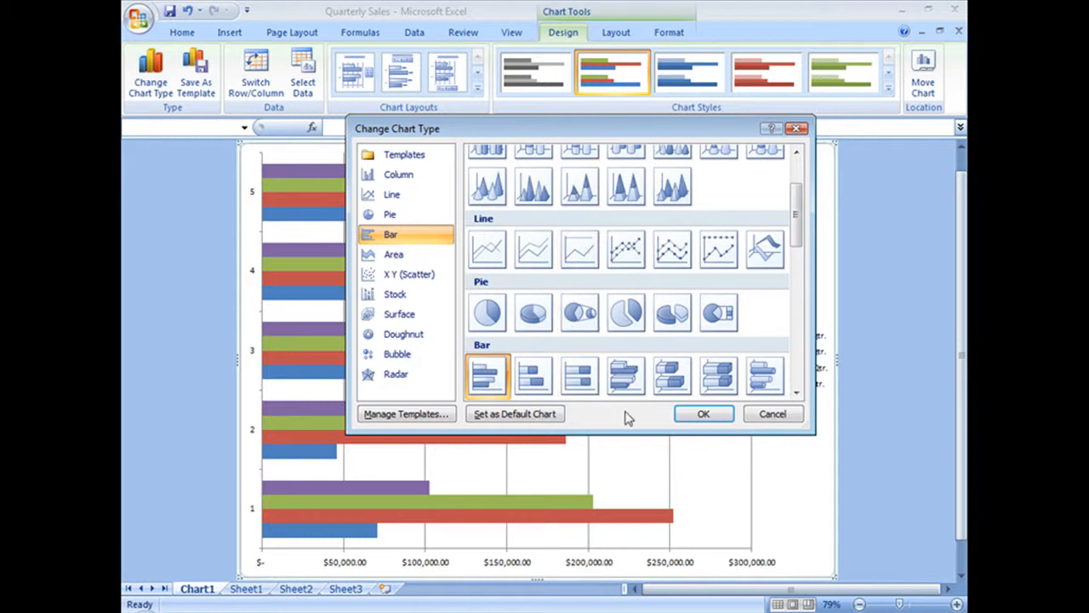
{"action": "left_click", "coordinate": [626, 377]}
{"action": "left_click", "coordinate": [703, 415]}
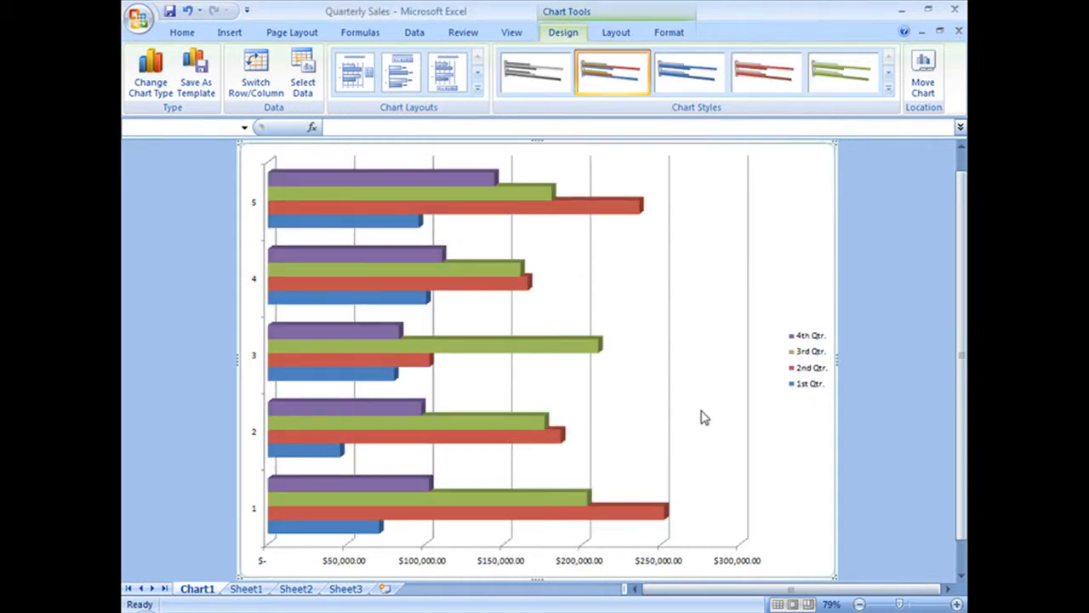
{"action": "left_click", "coordinate": [152, 78]}
{"action": "left_click_drag", "start_coordinate": [796, 230], "coordinate": [859, 183]}
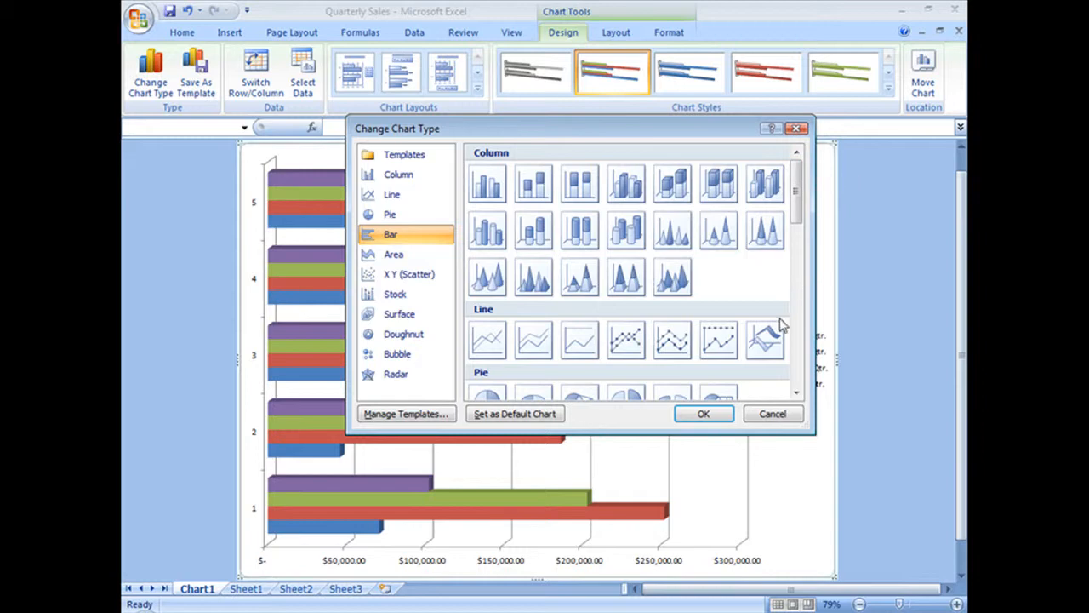
{"action": "left_click", "coordinate": [774, 418]}
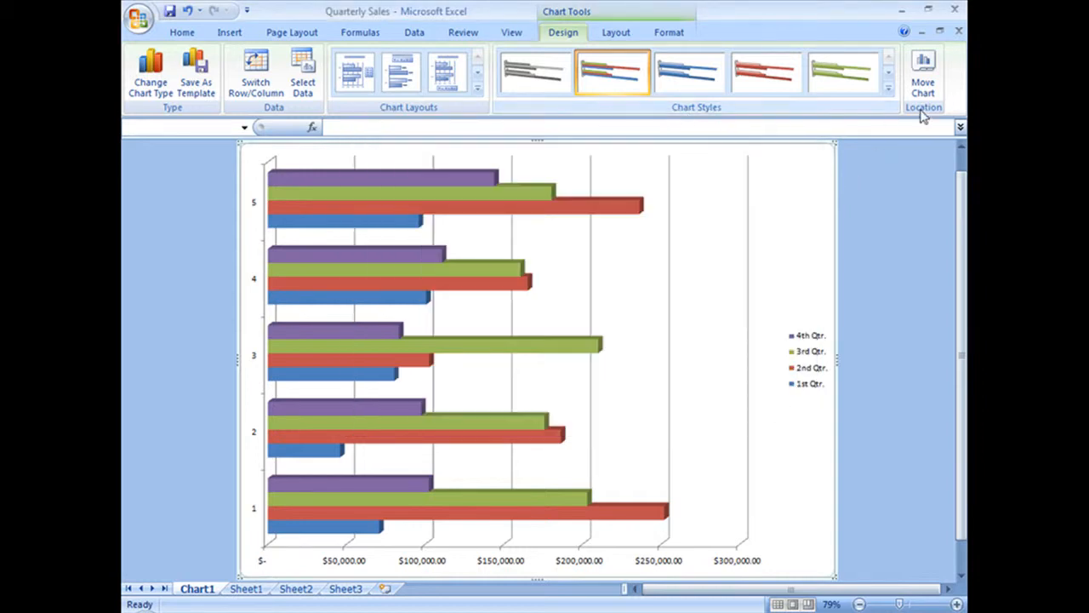
Try the plain chart style in shades of purple on the bar chart, followed by the grayscale style with a shaded plot background.
{"action": "left_click", "coordinate": [889, 88]}
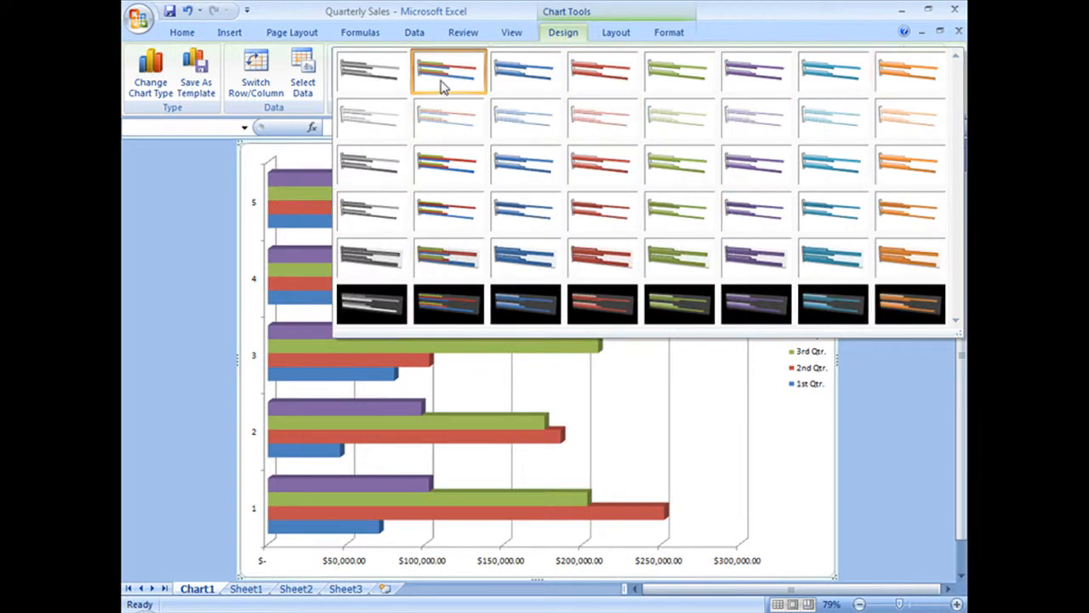
{"action": "left_click", "coordinate": [741, 74]}
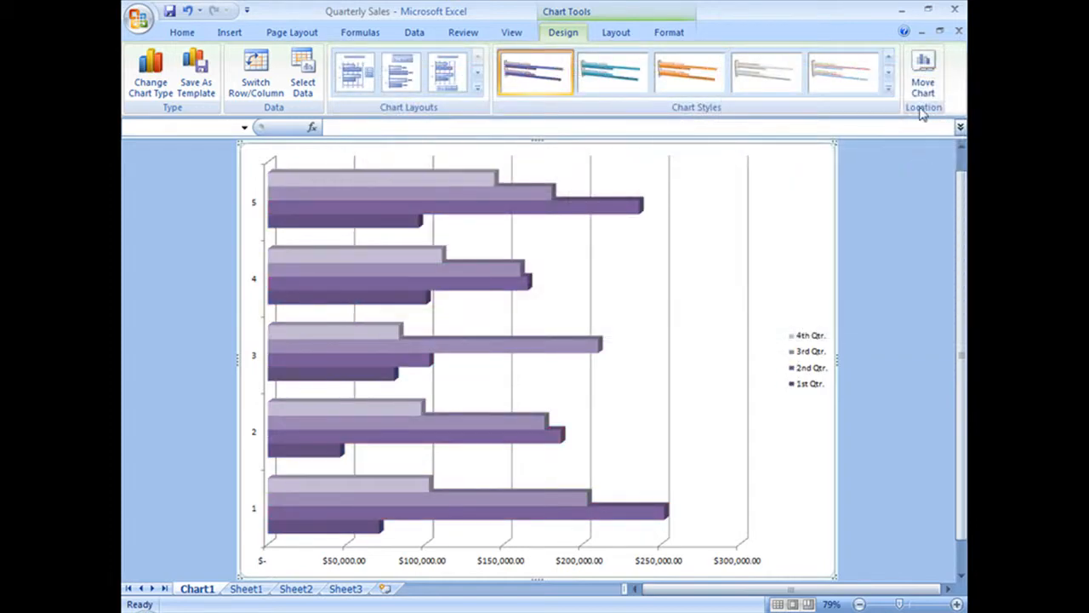
{"action": "left_click", "coordinate": [890, 89]}
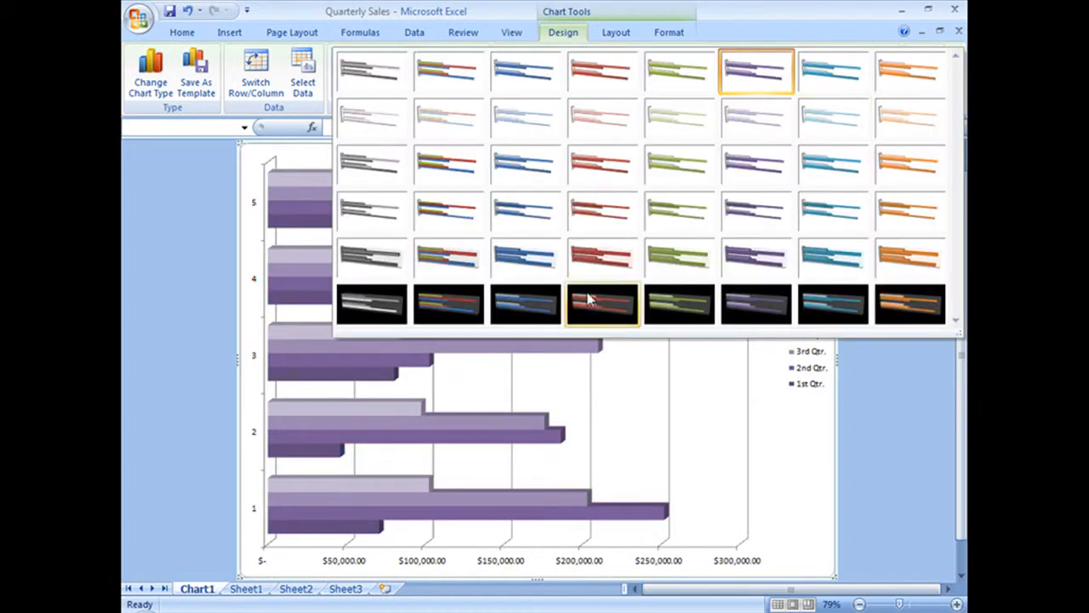
{"action": "left_click", "coordinate": [369, 267]}
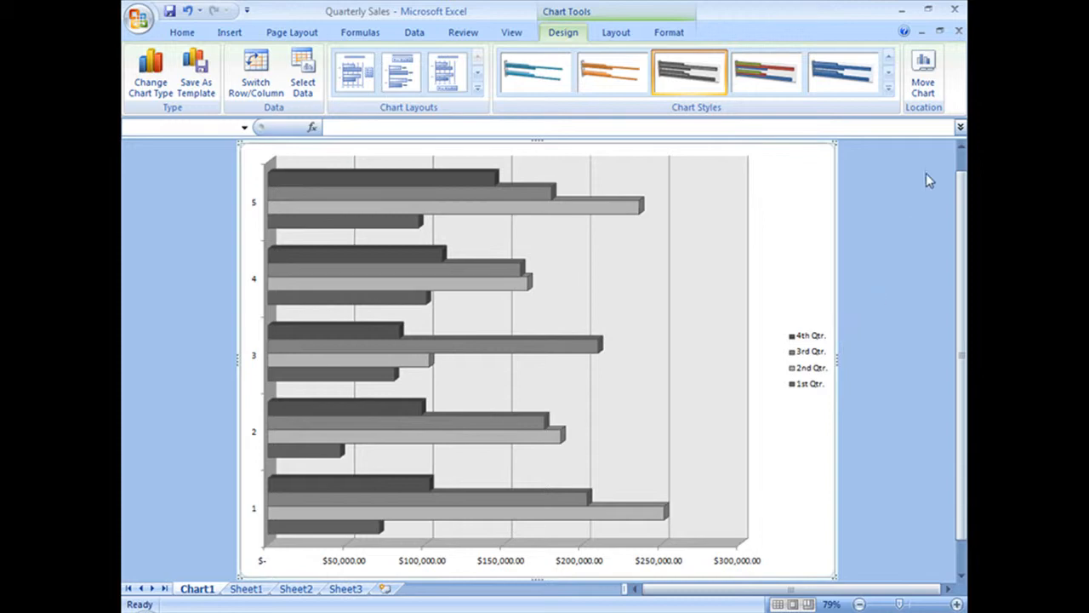
Apply the multicolored chart style with a black background to the bar chart.
{"action": "left_click", "coordinate": [888, 89]}
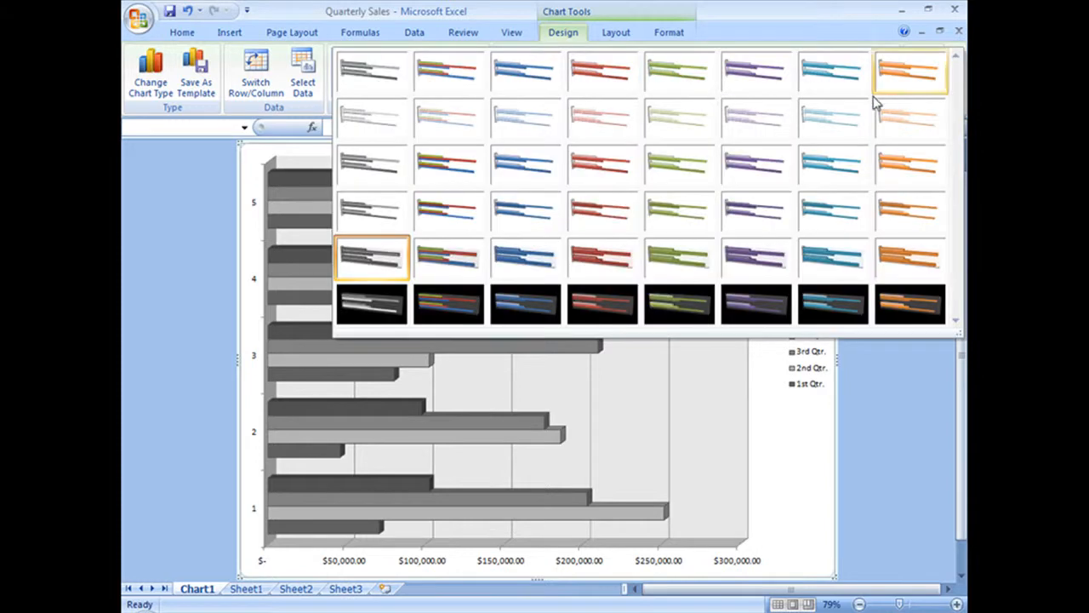
{"action": "left_click", "coordinate": [469, 311]}
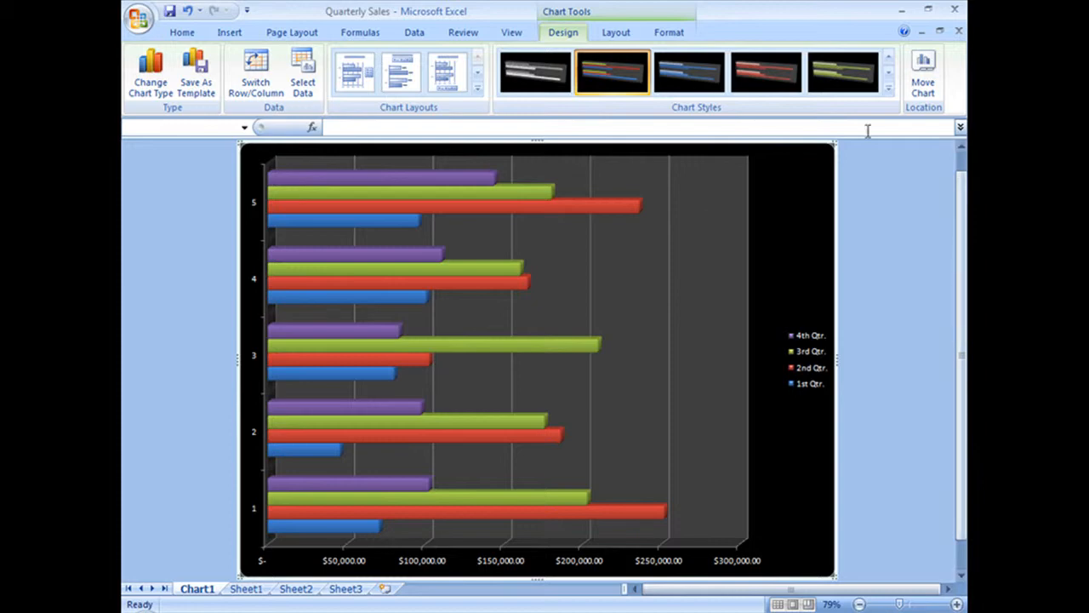
Return the bar chart to the plain multicolored style with a white background and no bar outlines.
{"action": "left_click", "coordinate": [889, 91]}
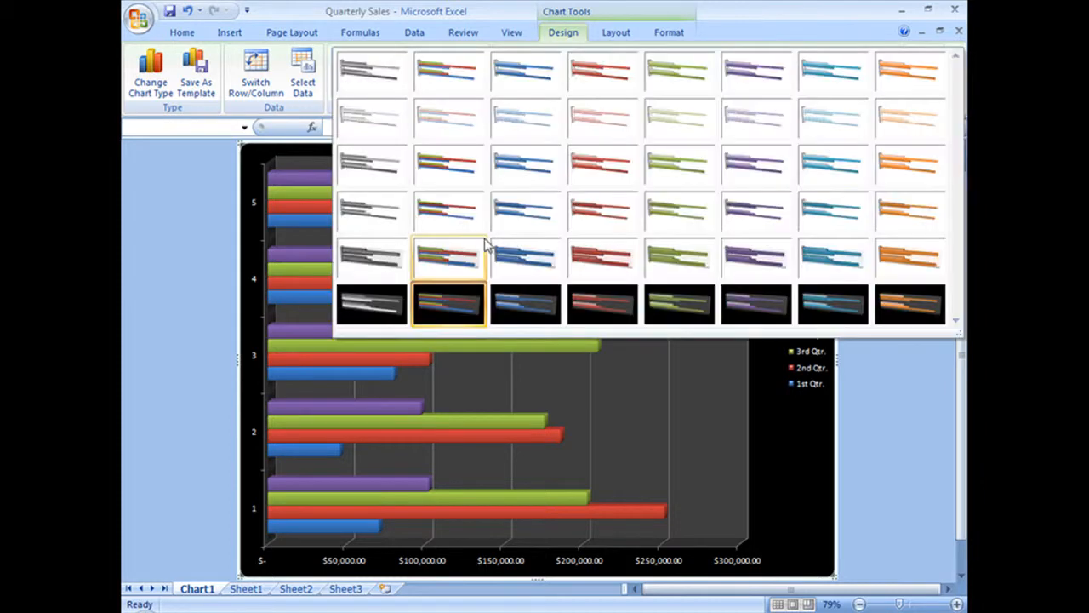
{"action": "left_click", "coordinate": [441, 77]}
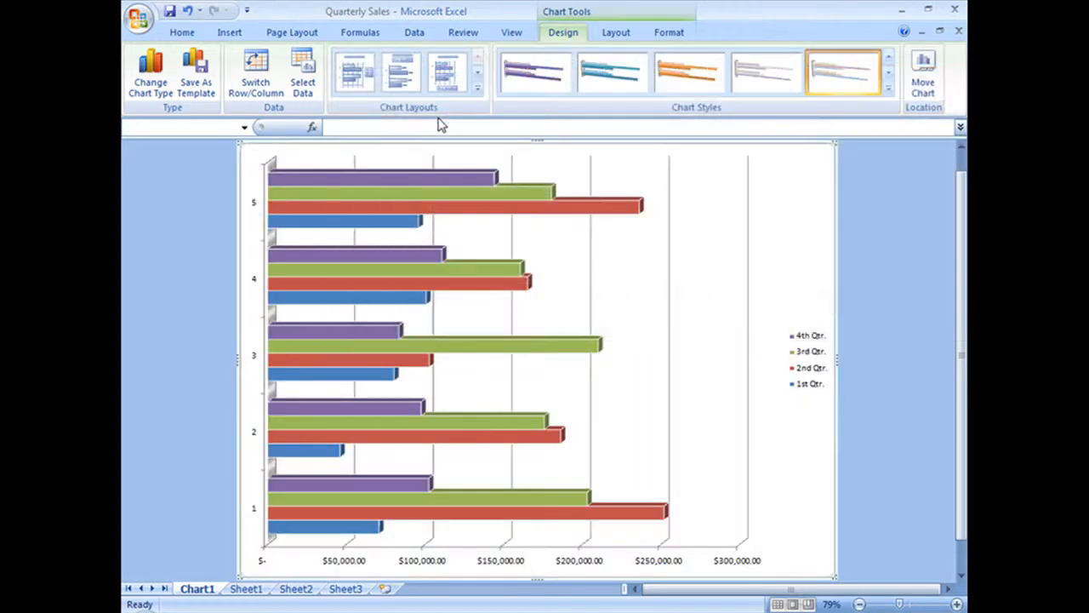
{"action": "left_click", "coordinate": [889, 91]}
{"action": "left_click", "coordinate": [433, 59]}
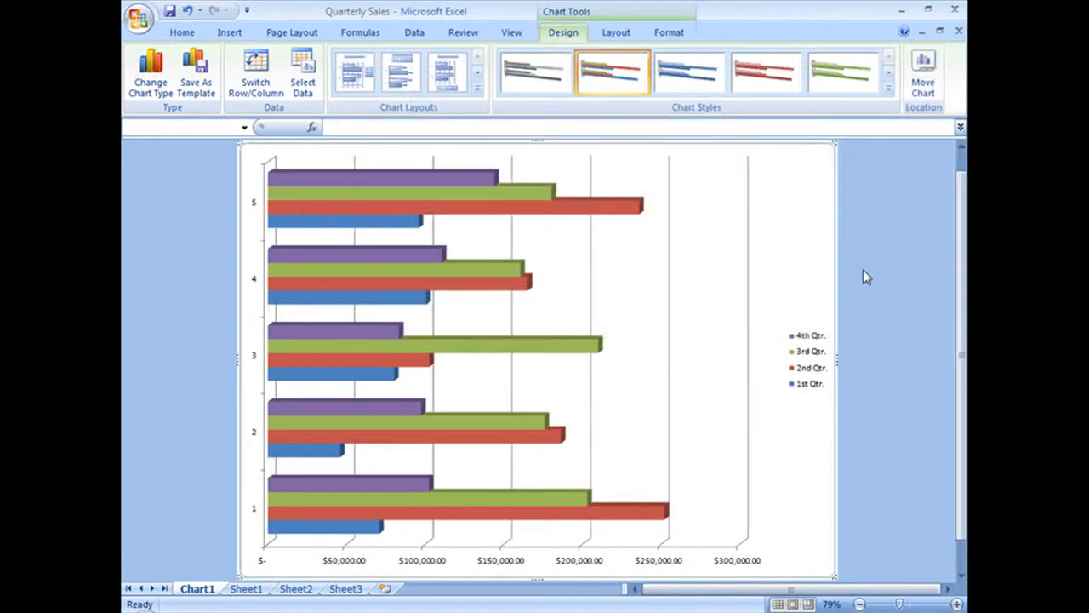